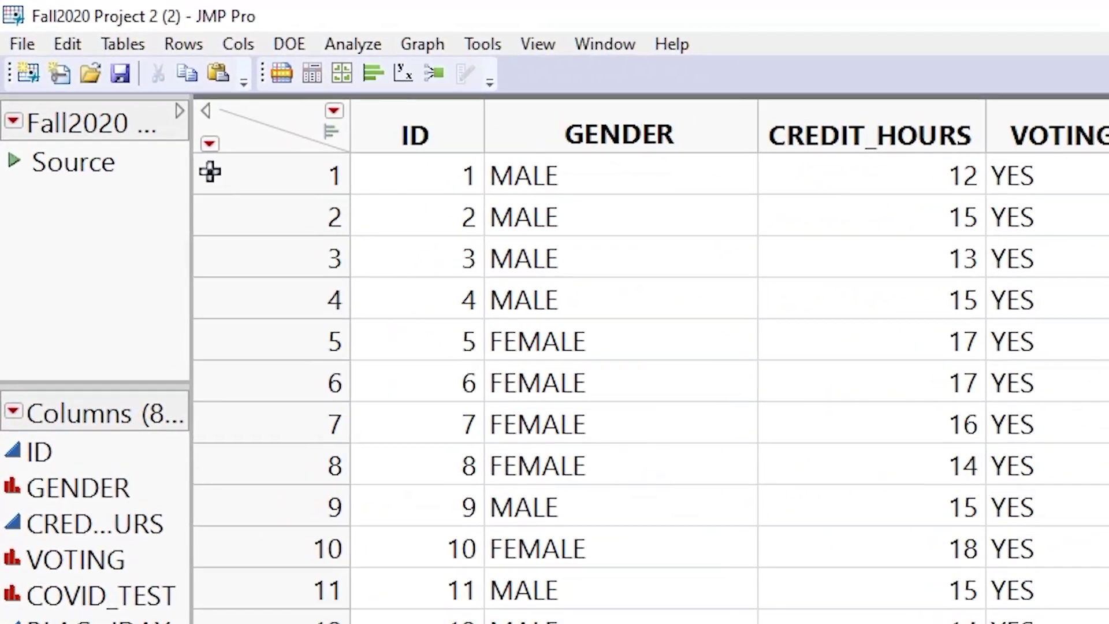
Step: Create a subset table with a random sample of 50 rows from Fall2020 Project 2
click(127, 46)
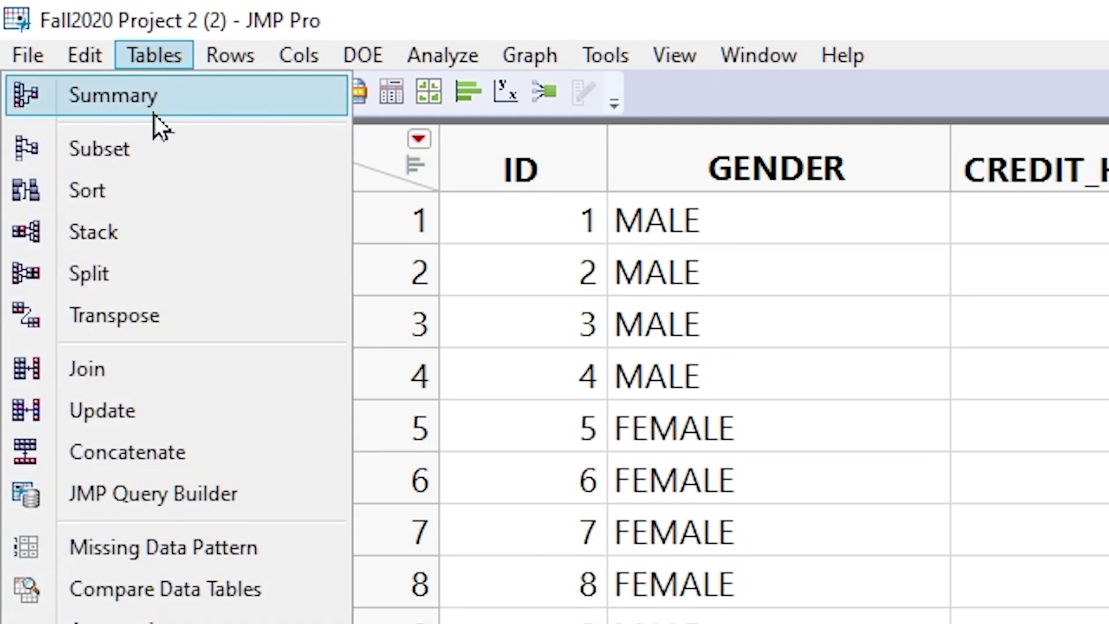
click(164, 166)
double_click(670, 524)
text(50)
click(463, 539)
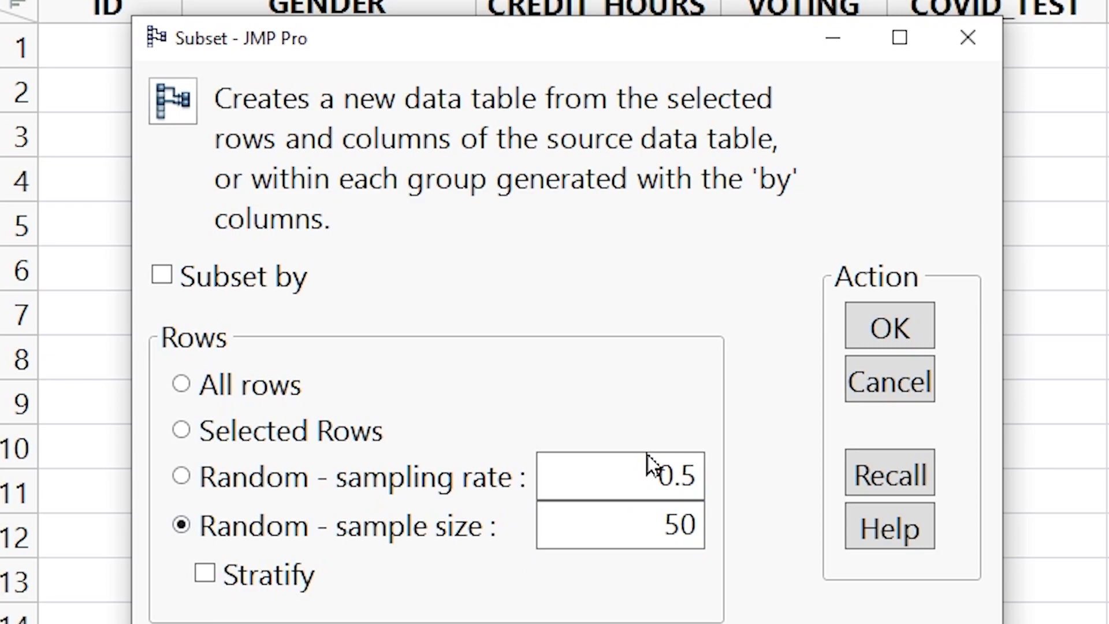
click(889, 326)
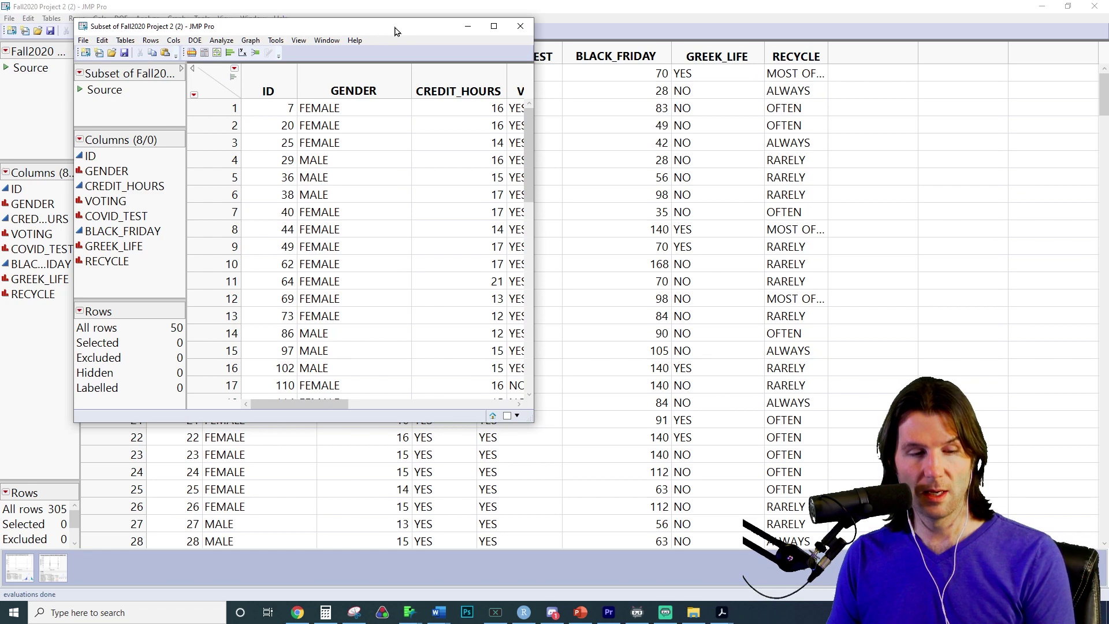
Step: Maximize the subset table window and select the GREEK_LIFE and BLACK_FRIDAY columns together
double_click(396, 30)
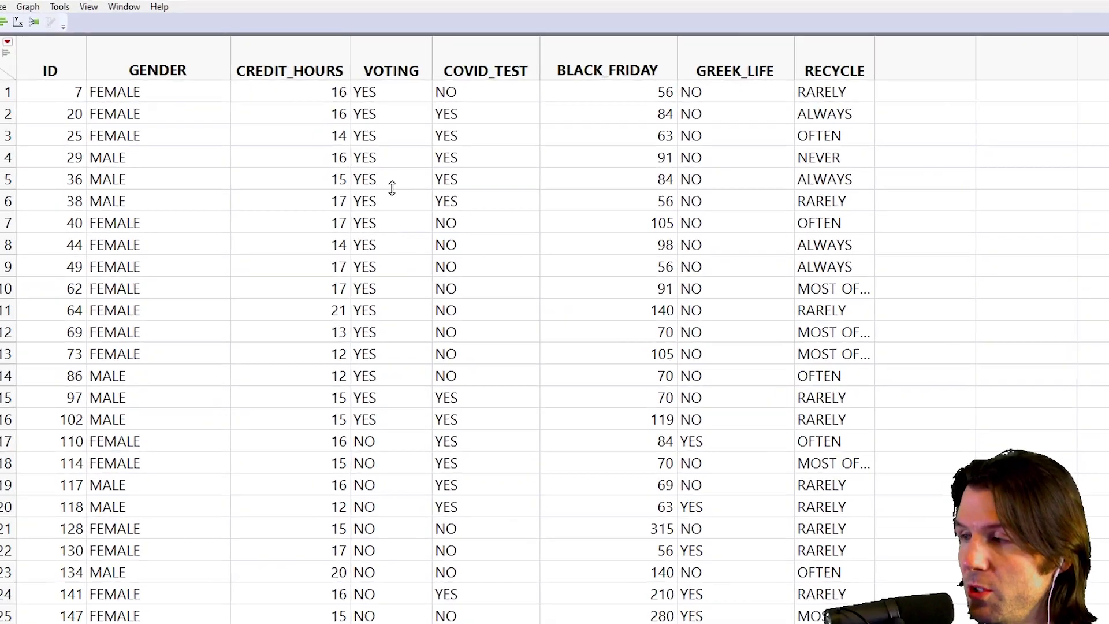
click(732, 61)
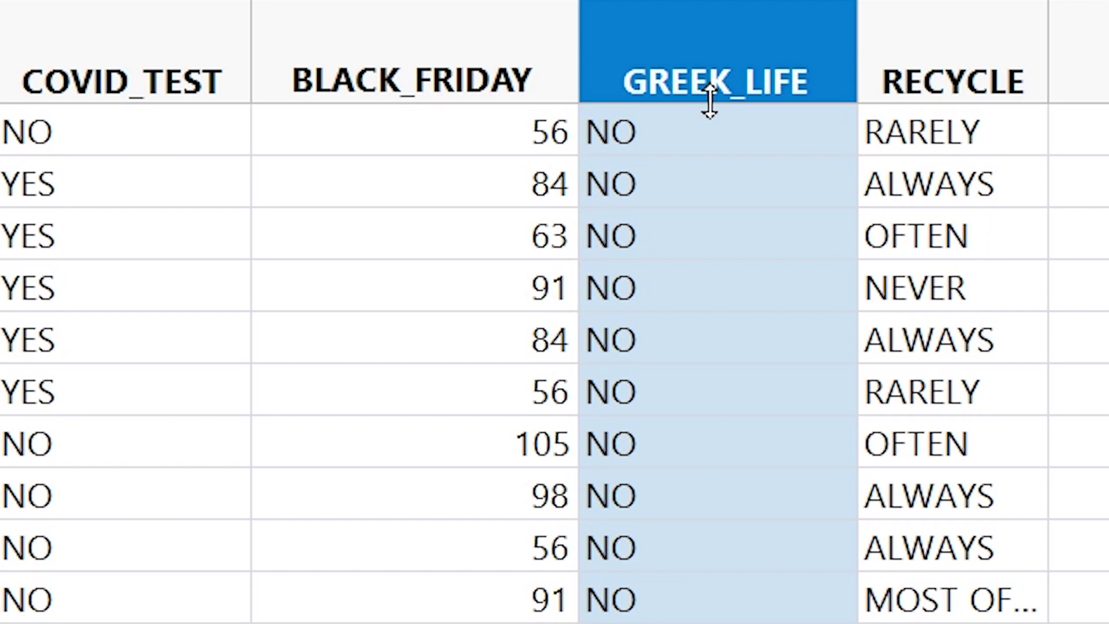
ctrl+click(466, 40)
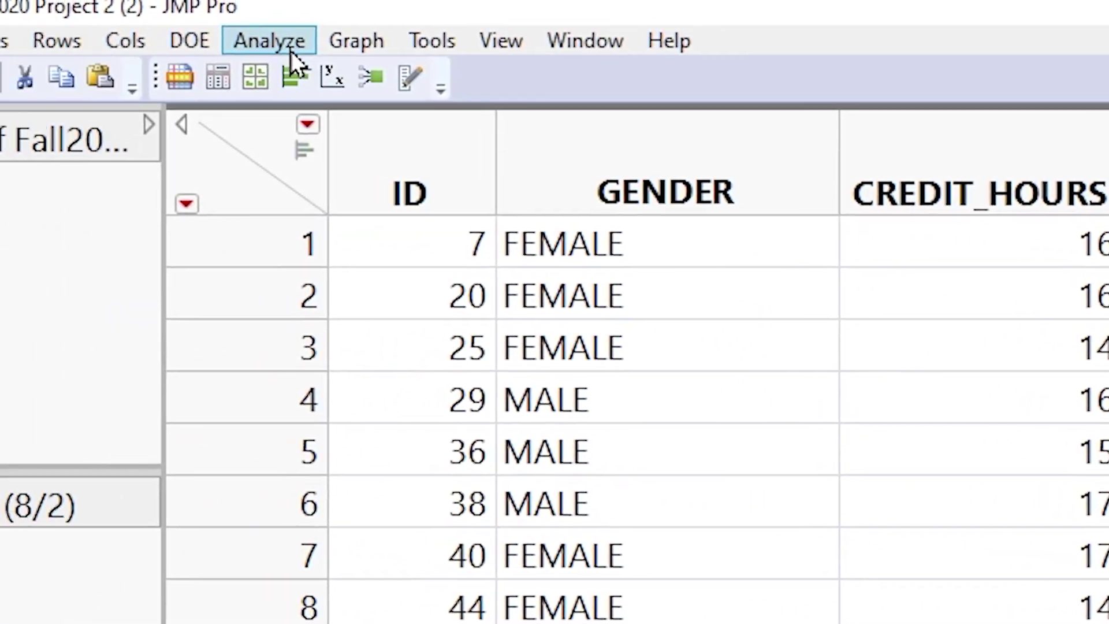
click(289, 47)
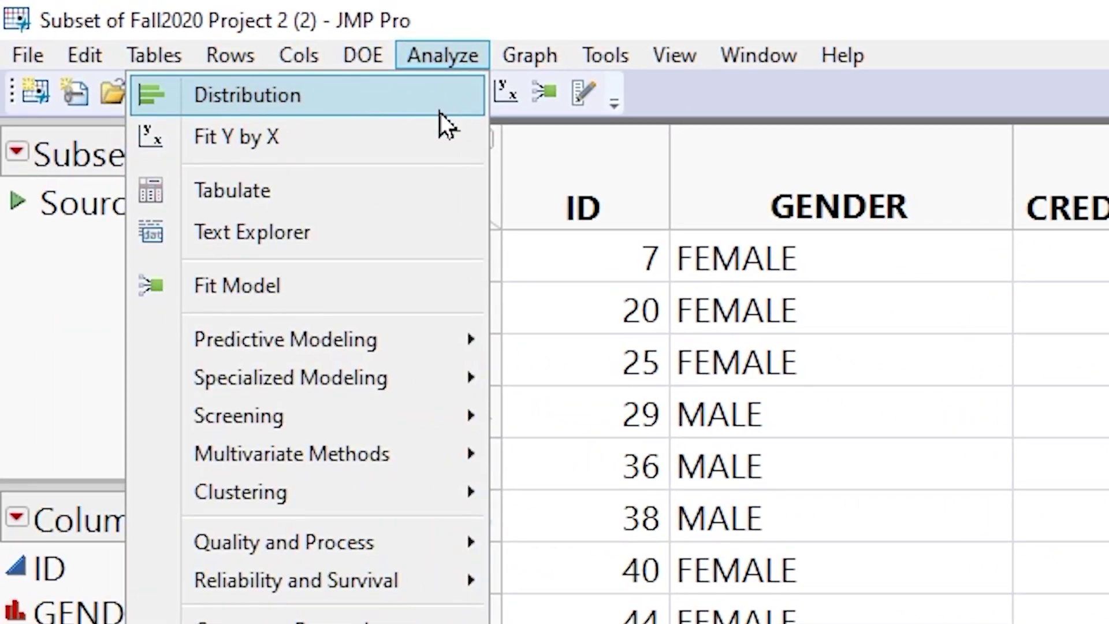
Step: Run Fit Y by X with BLACK_FRIDAY as Y, Response and GREEK_LIFE as X, Factor
click(439, 144)
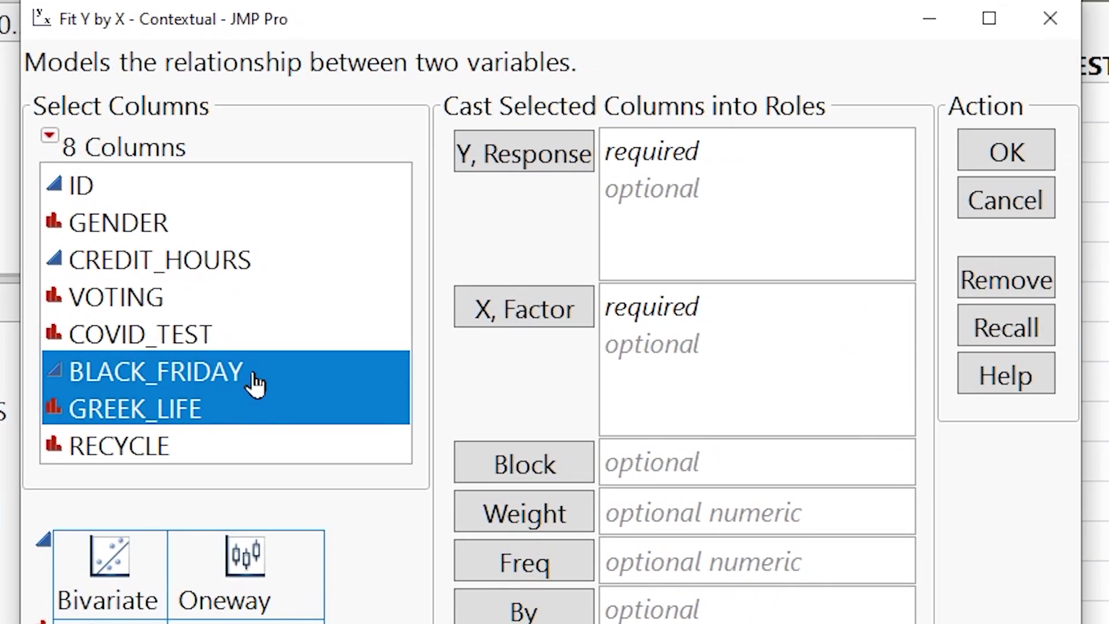
click(256, 383)
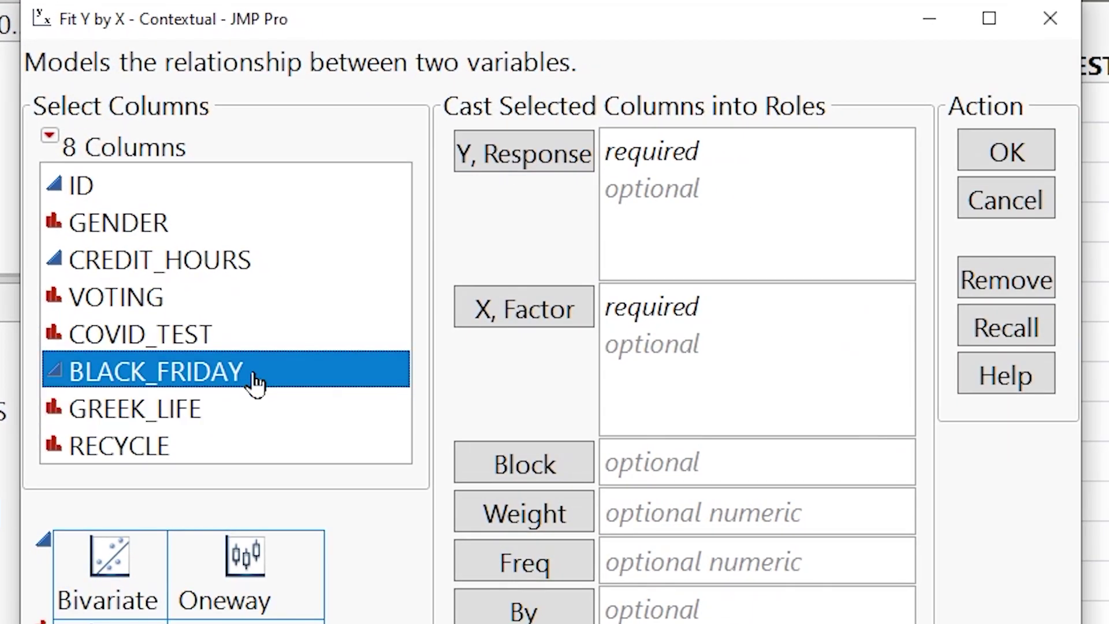
click(502, 166)
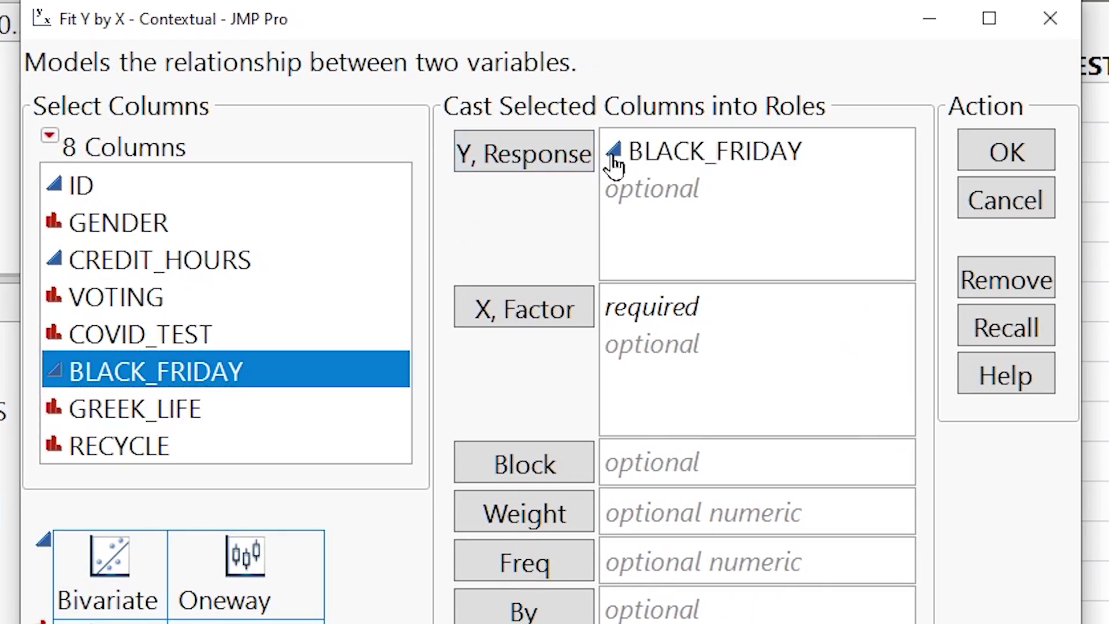
click(205, 420)
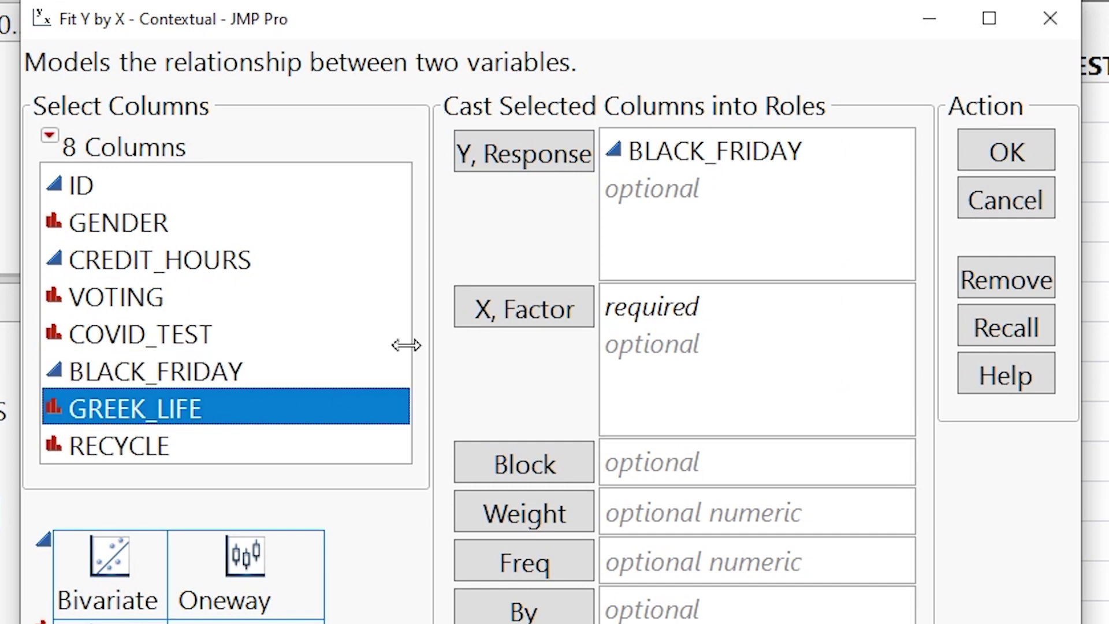
click(506, 317)
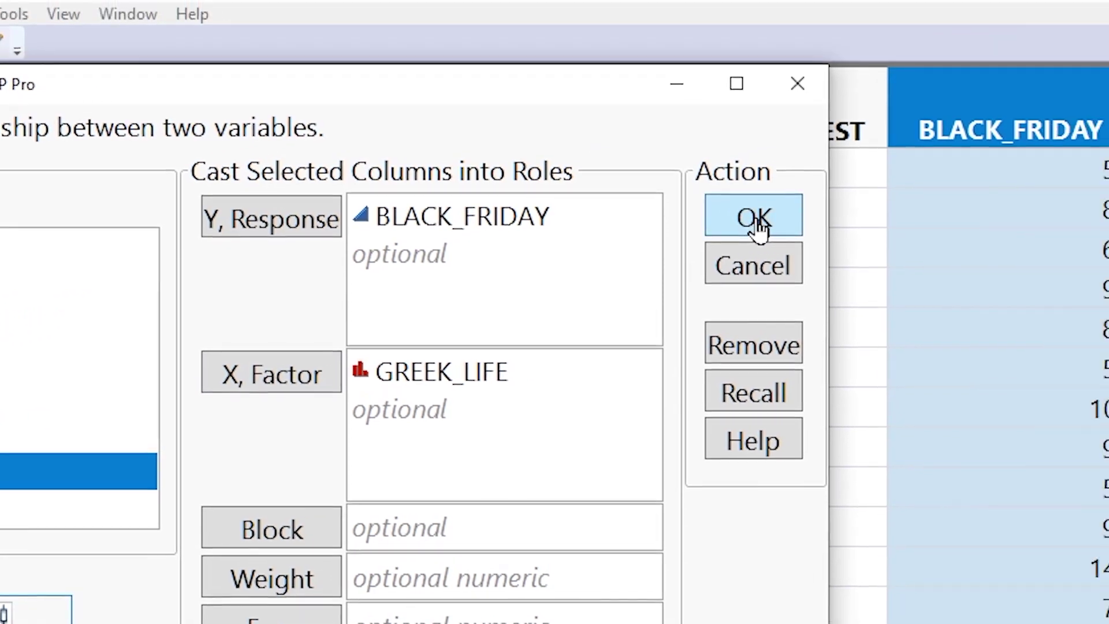
click(1006, 152)
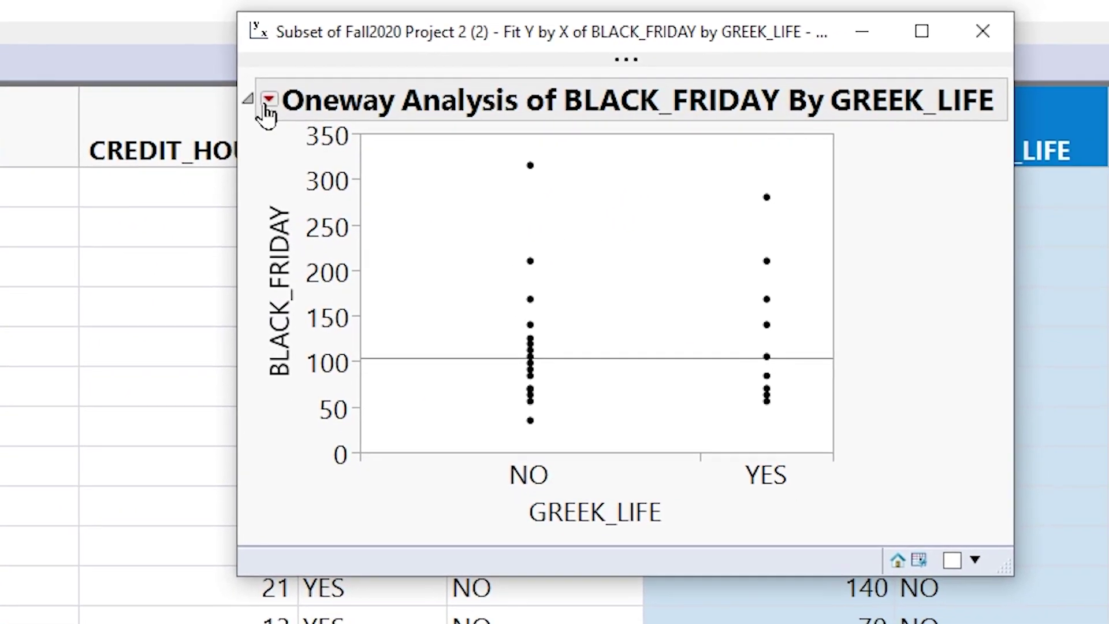
Step: Add Quantiles box plots and a t Test to the BLACK_FRIDAY by GREEK_LIFE report
click(227, 85)
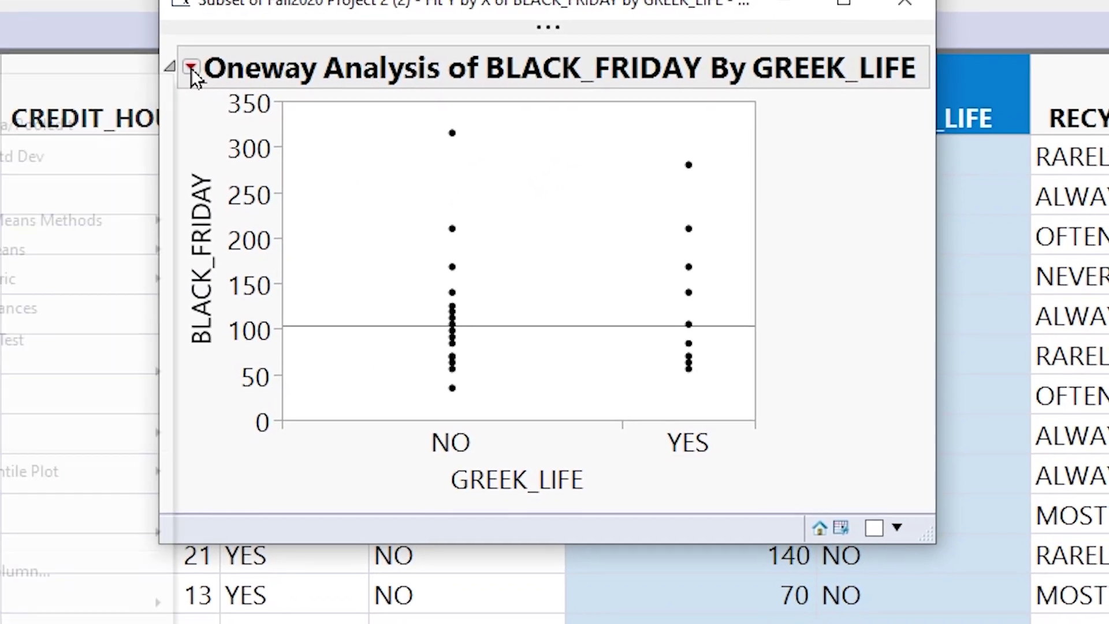
click(49, 74)
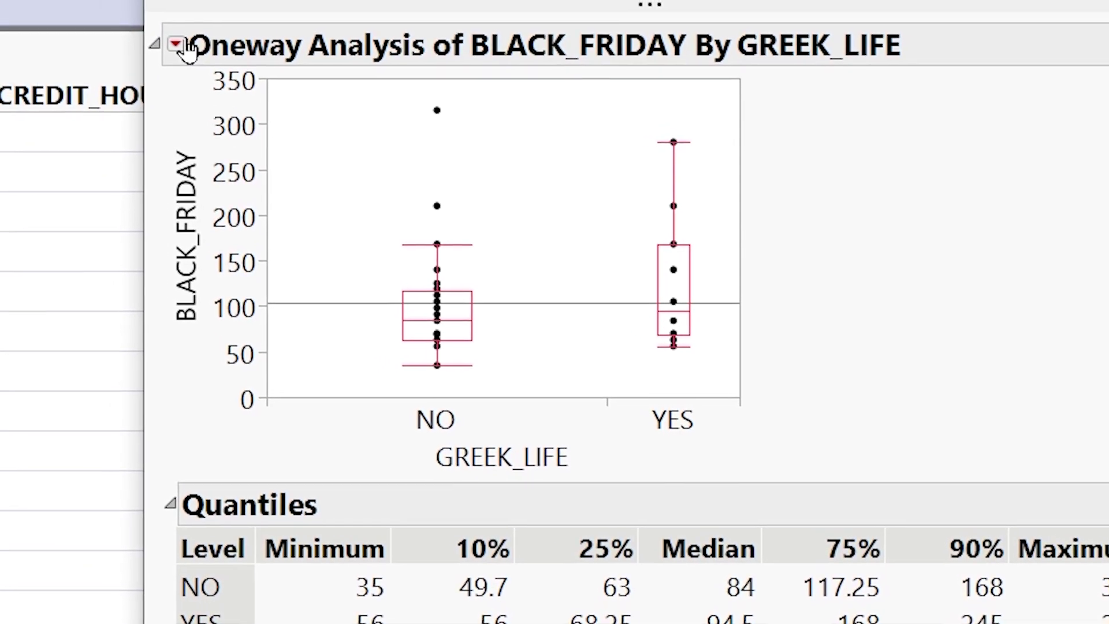
click(211, 57)
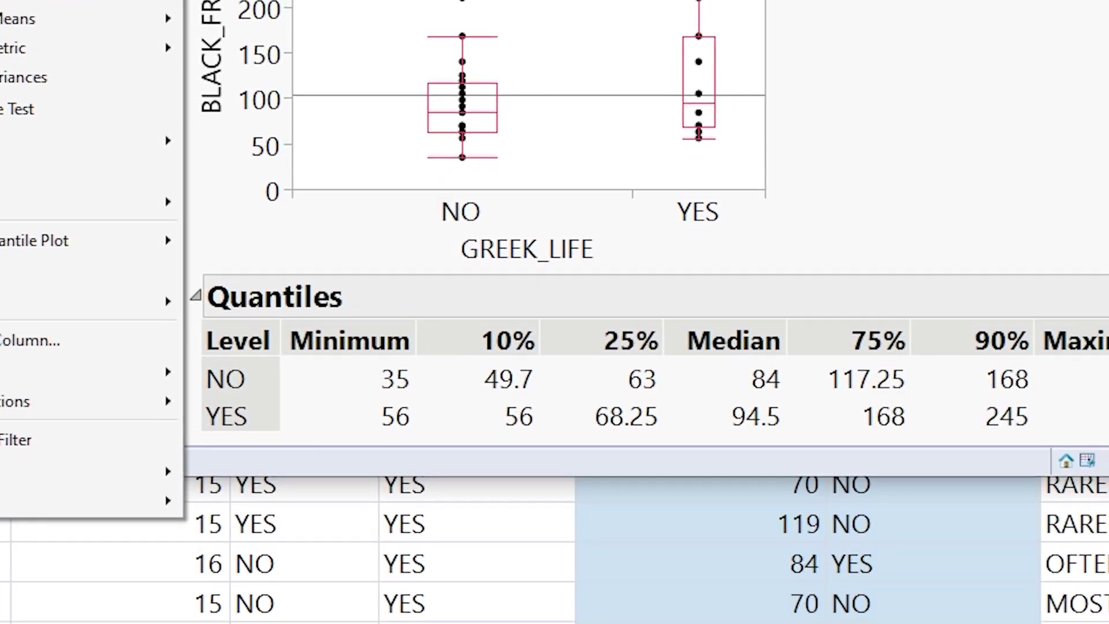
click(251, 237)
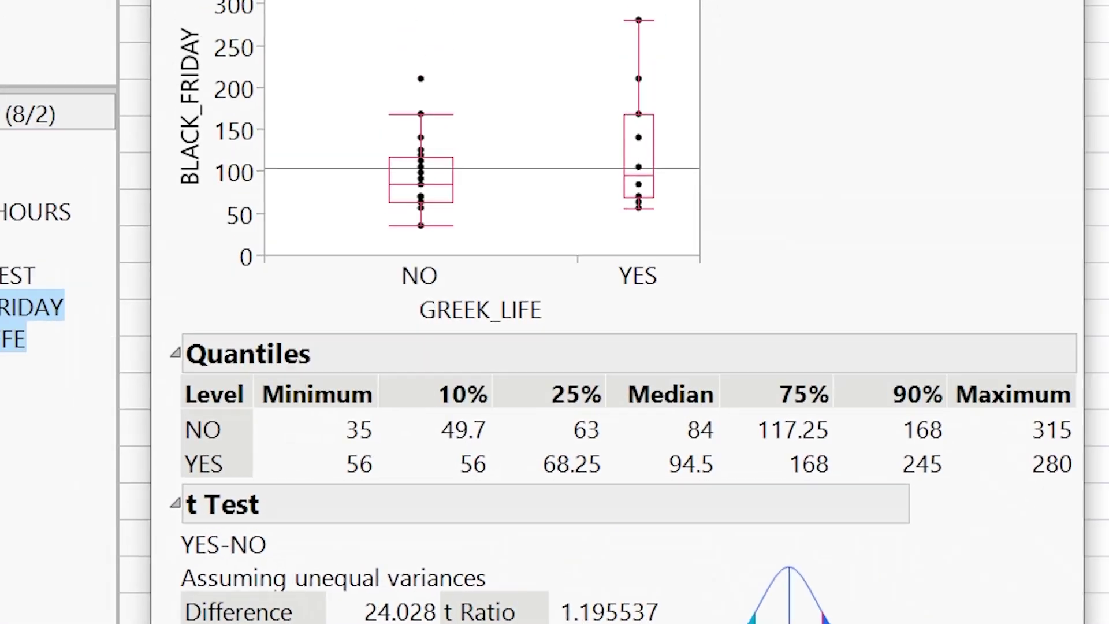
Step: Set the Oneway report's α level to 0.10 to get 90% confidence limits
click(200, 24)
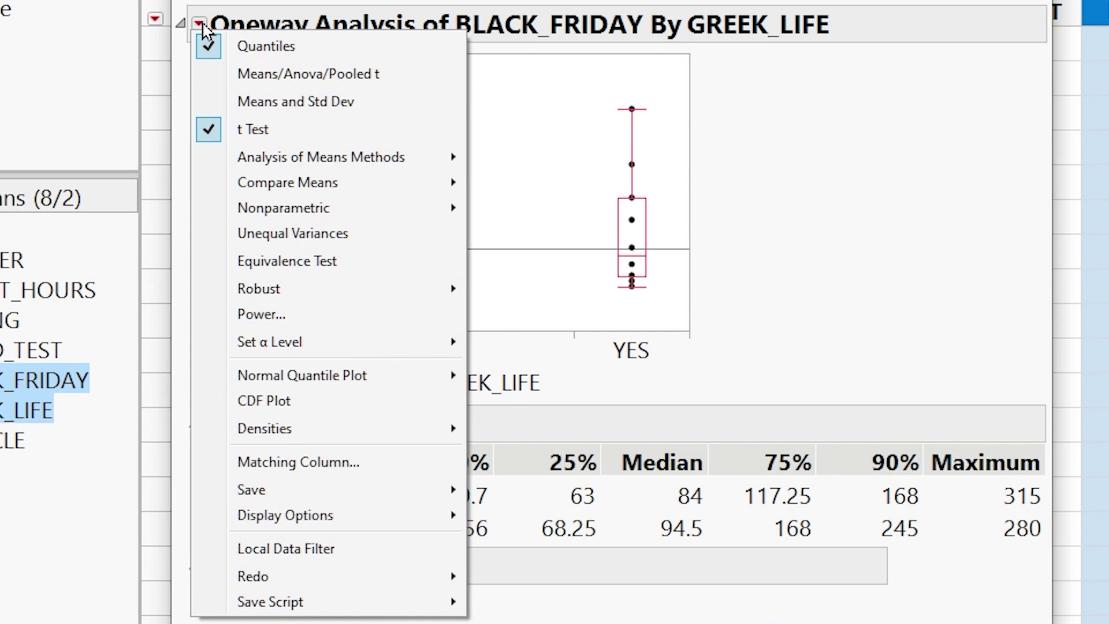
mouse_move(398, 349)
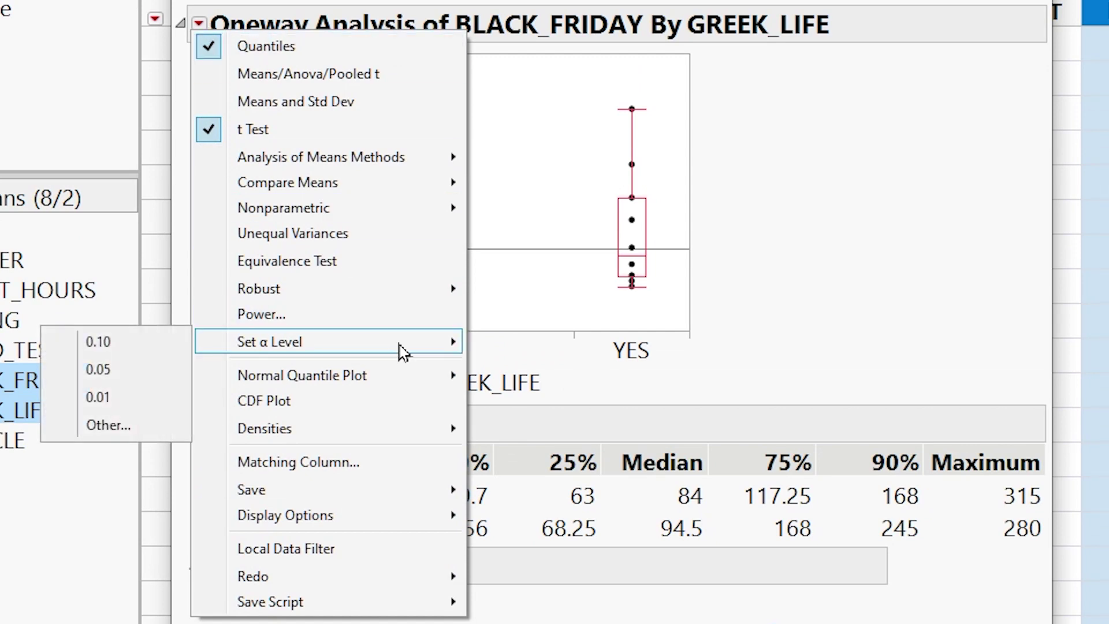
click(154, 351)
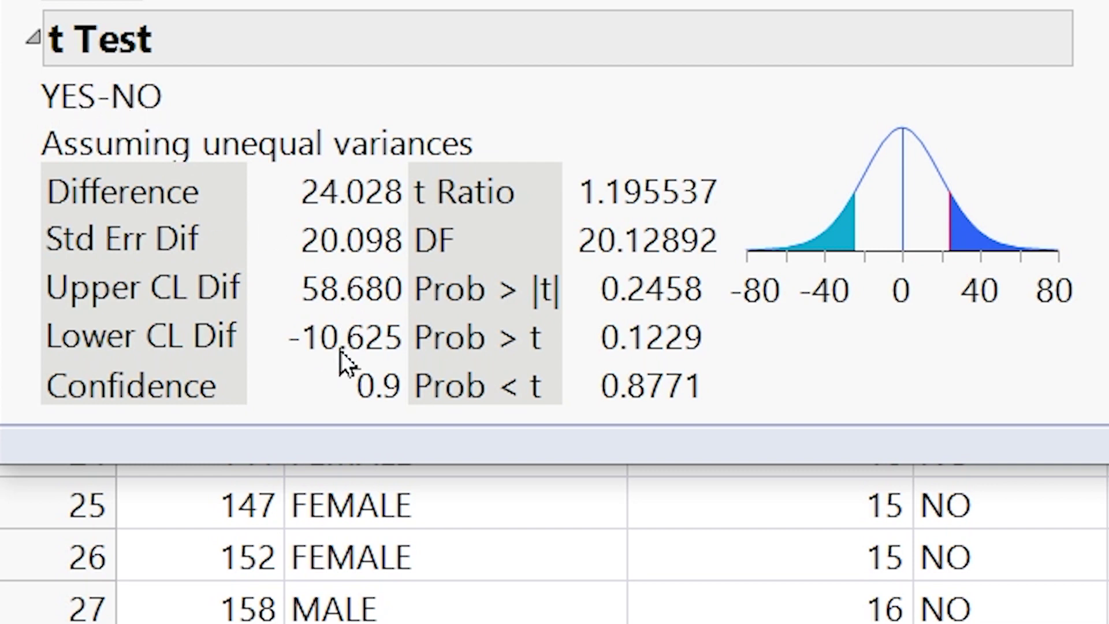
mouse_move(334, 340)
Step: Hide the Oneway report window so the subset data table is in front
mouse_move(635, 305)
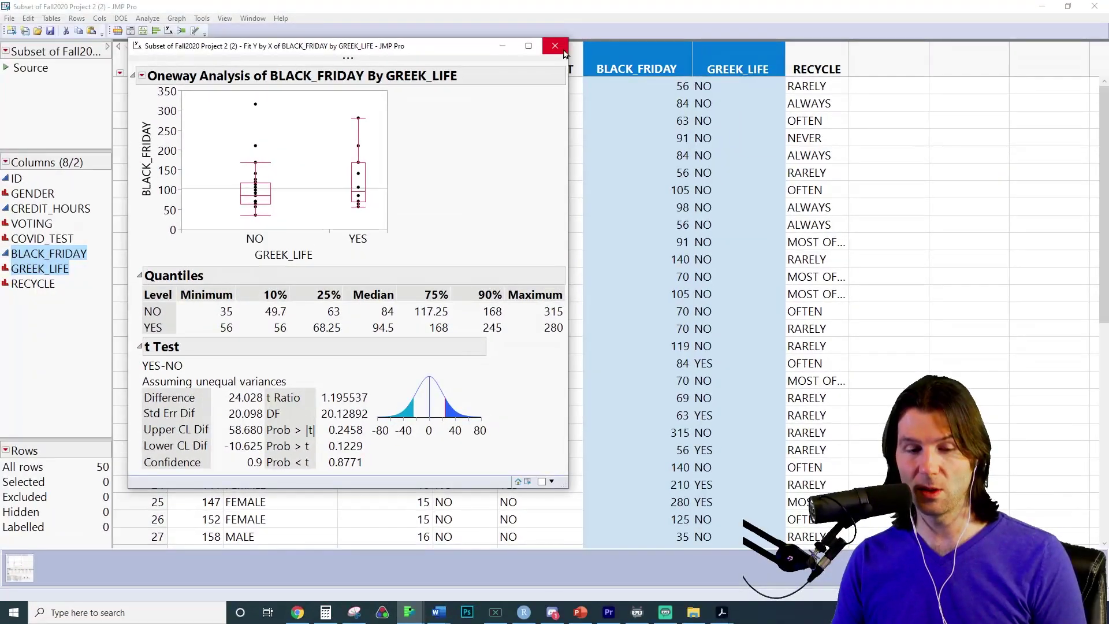
click(597, 51)
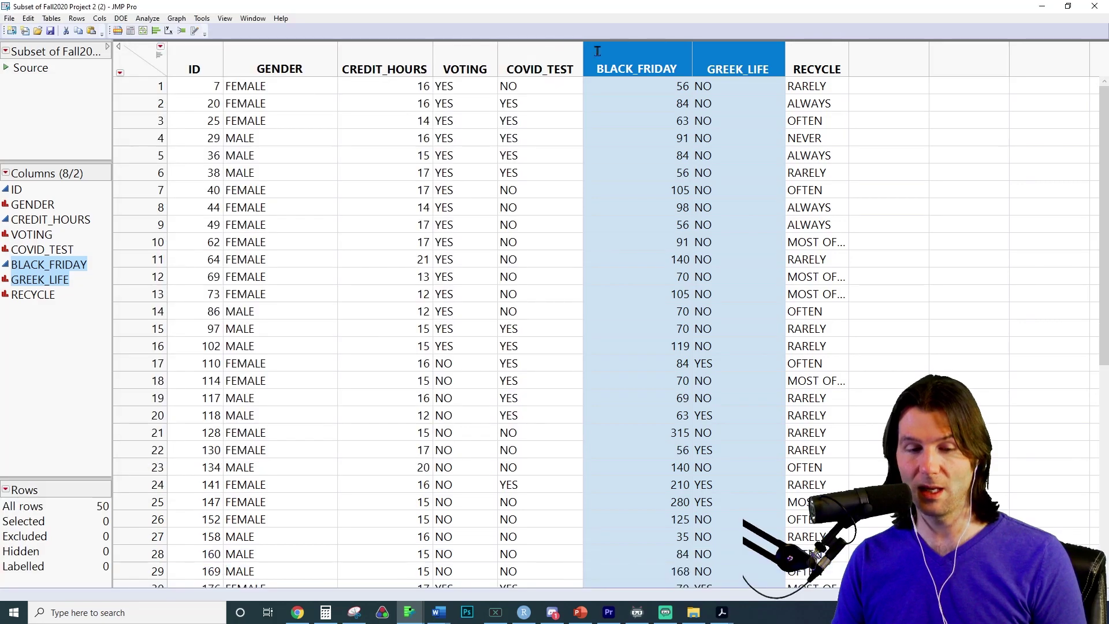
Step: Minimize the subset table and start Fit Y by X on the full 305-row table
click(1039, 8)
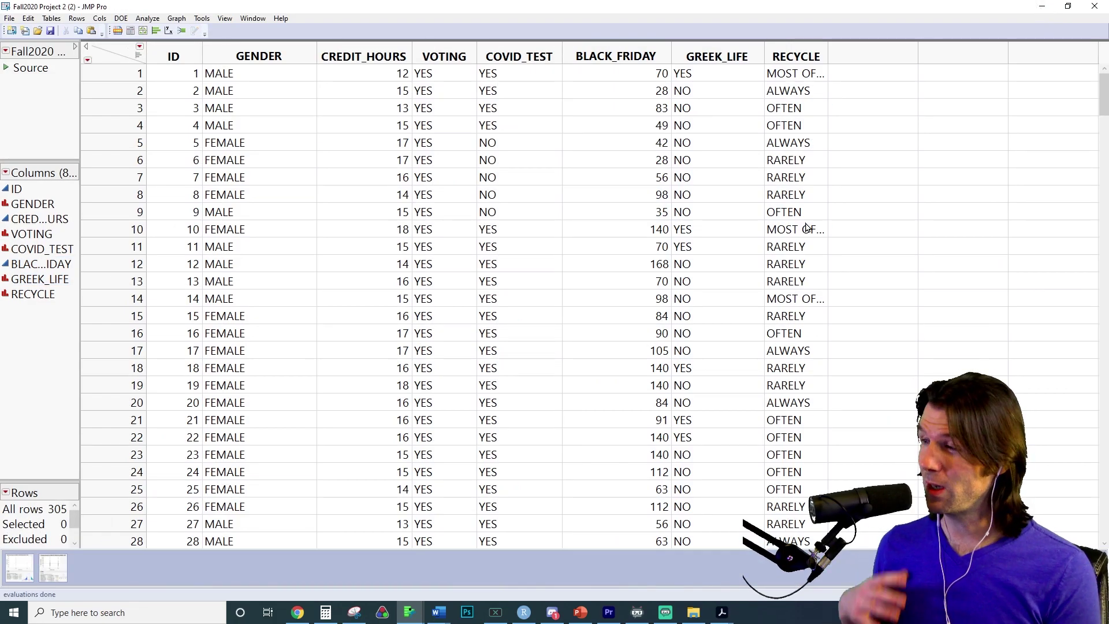
click(147, 18)
click(124, 49)
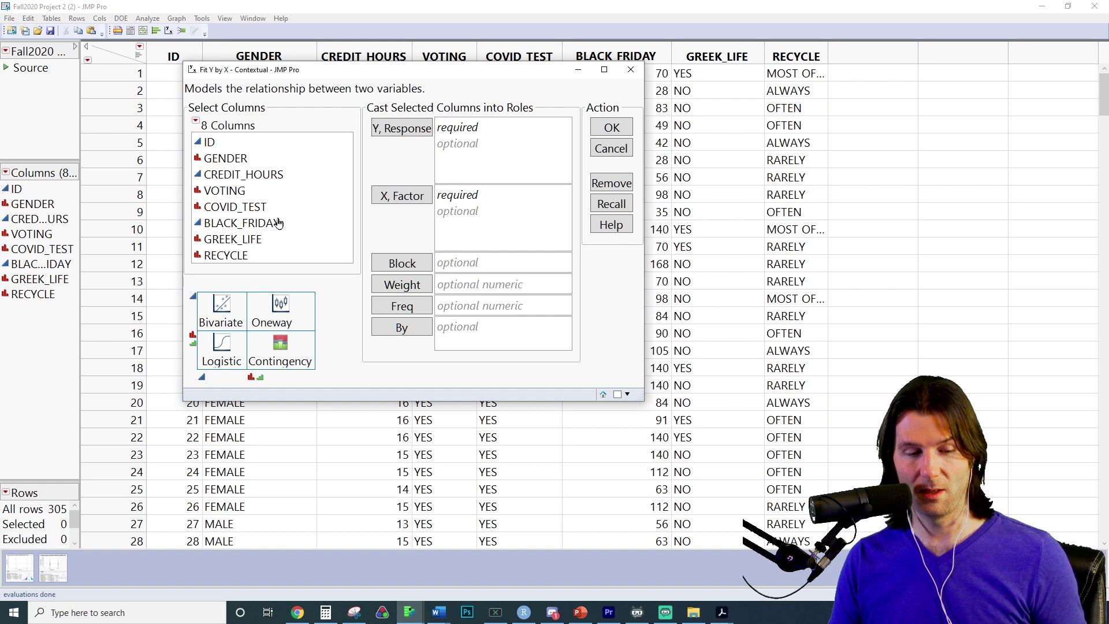
Step: Run Fit Y by X on all 305 rows with BLACK_FRIDAY as response, GREEK_LIFE as factor
click(279, 223)
click(387, 133)
click(260, 239)
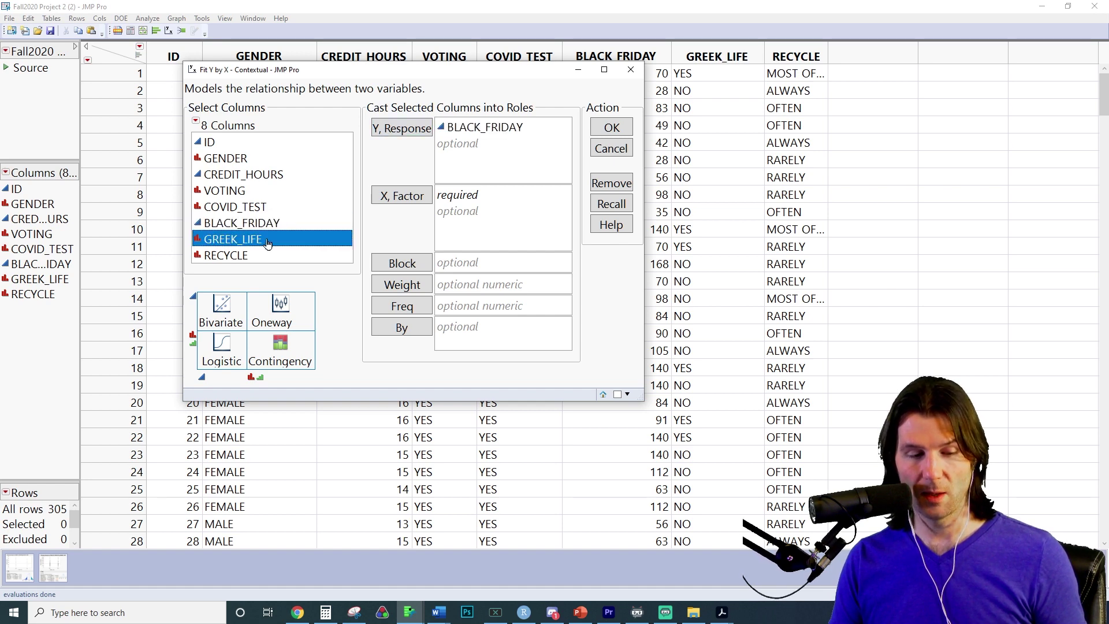
click(383, 197)
click(613, 128)
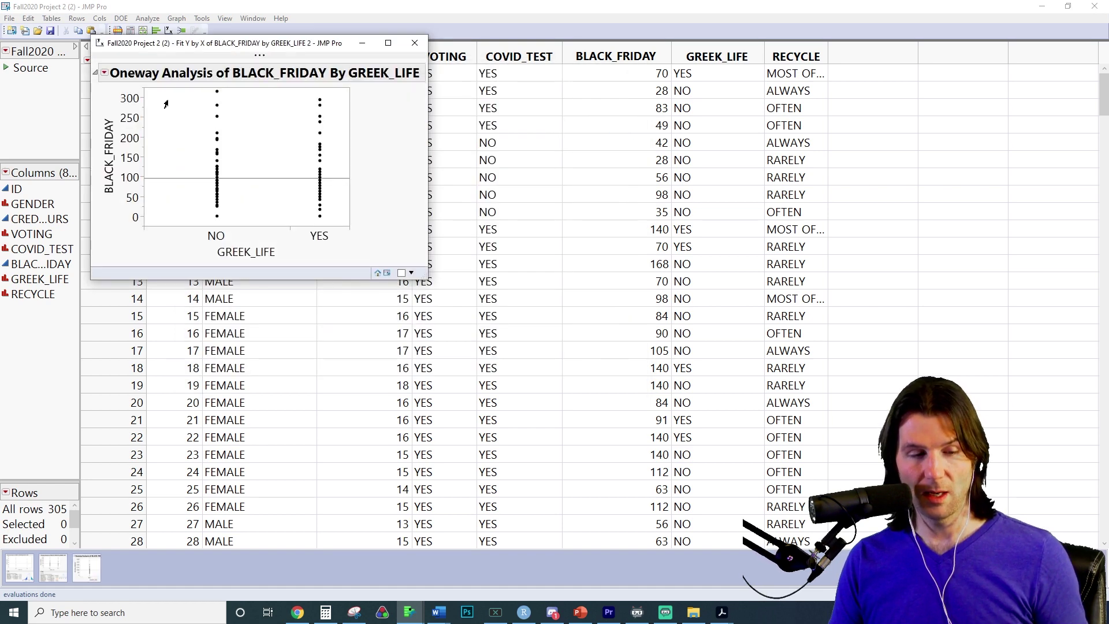
Step: Add a t Test to the report and set the α level to 0.10
click(104, 74)
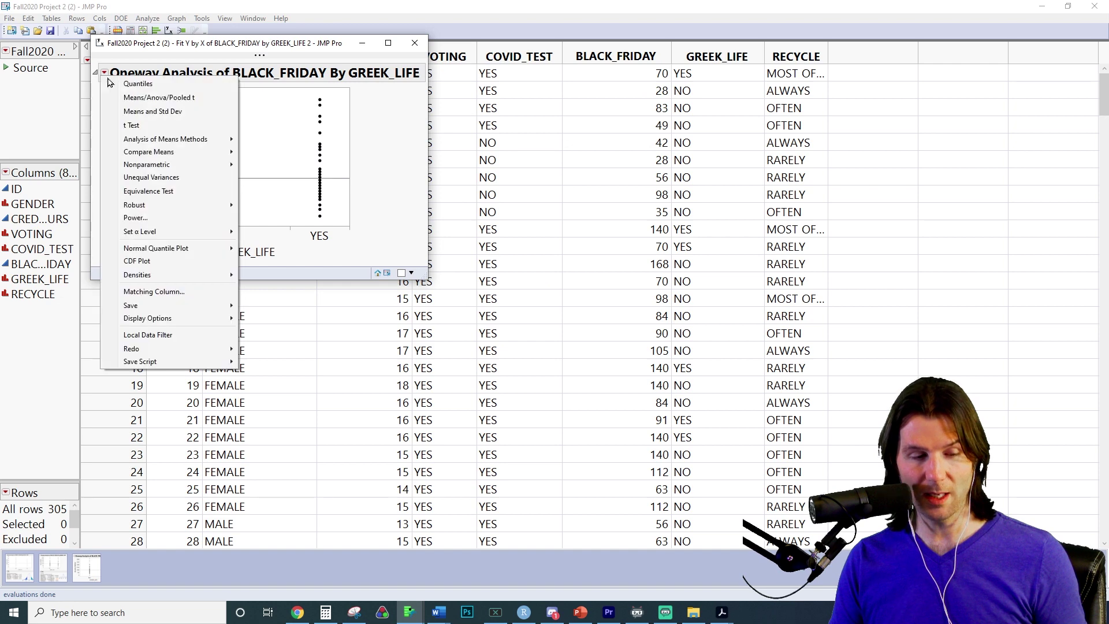
click(162, 126)
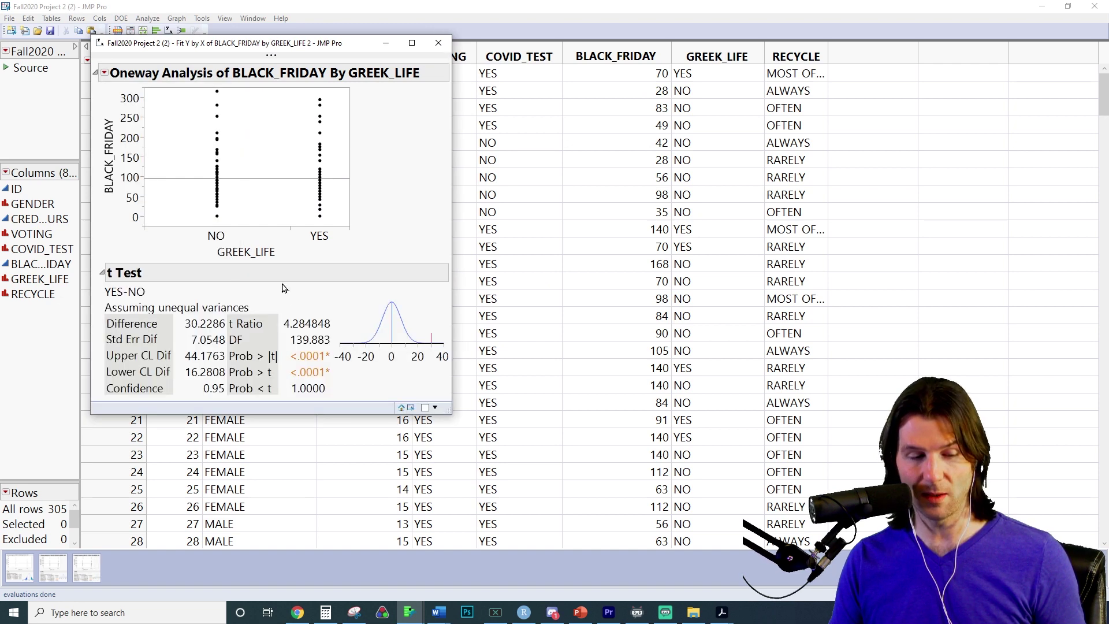
click(104, 72)
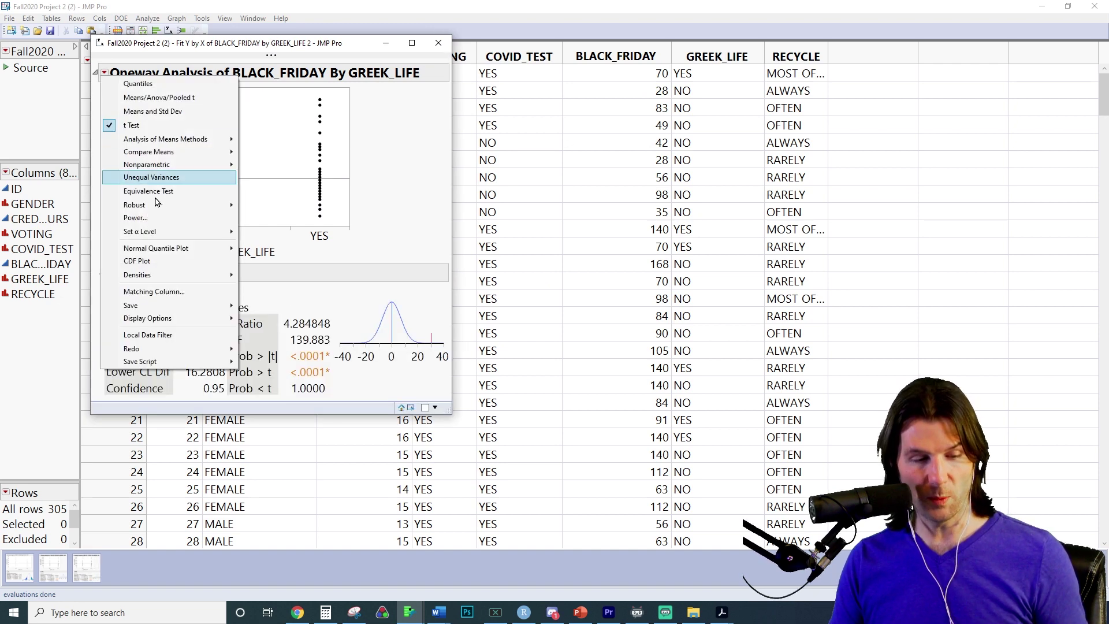
mouse_move(177, 233)
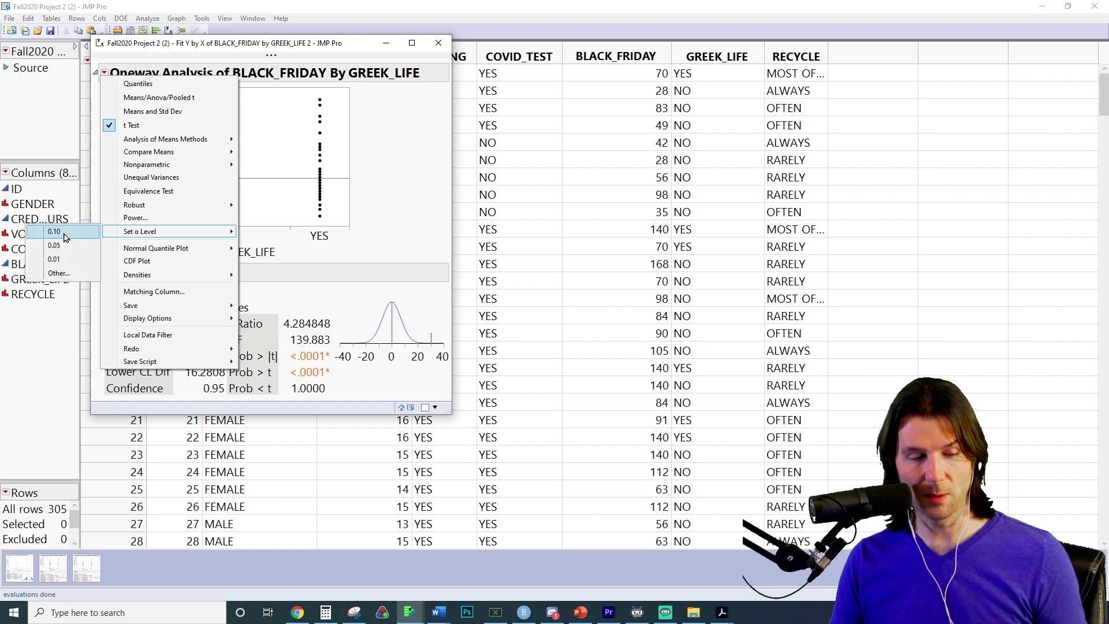
key(Escape)
click(65, 237)
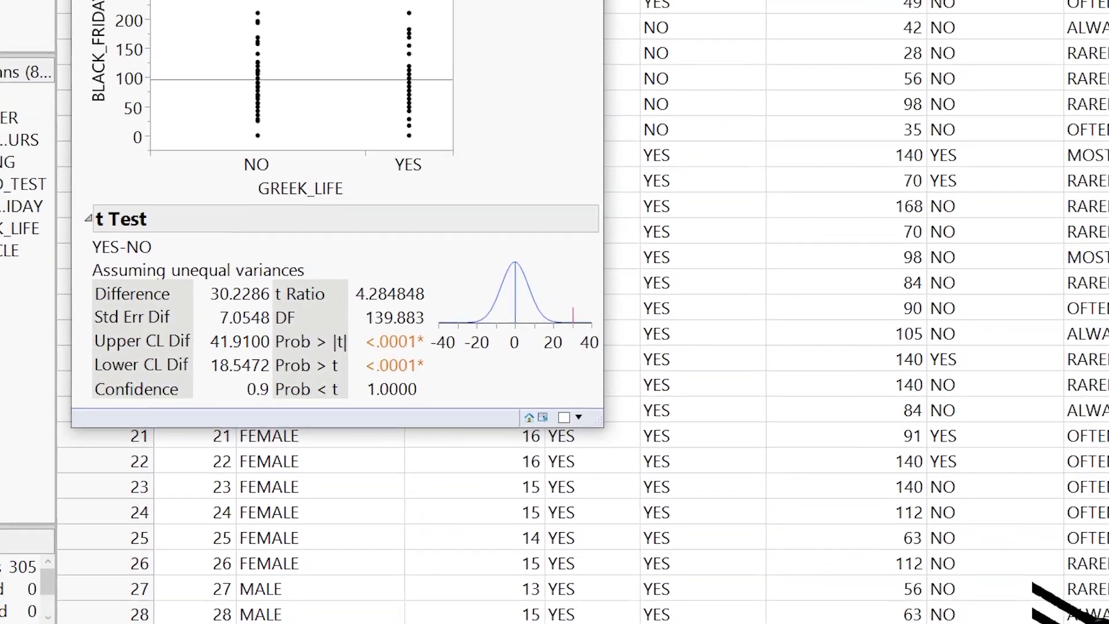
Step: Run Fit Y by X with GENDER as X, Factor and BLACK_FRIDAY as Y, Response
click(146, 19)
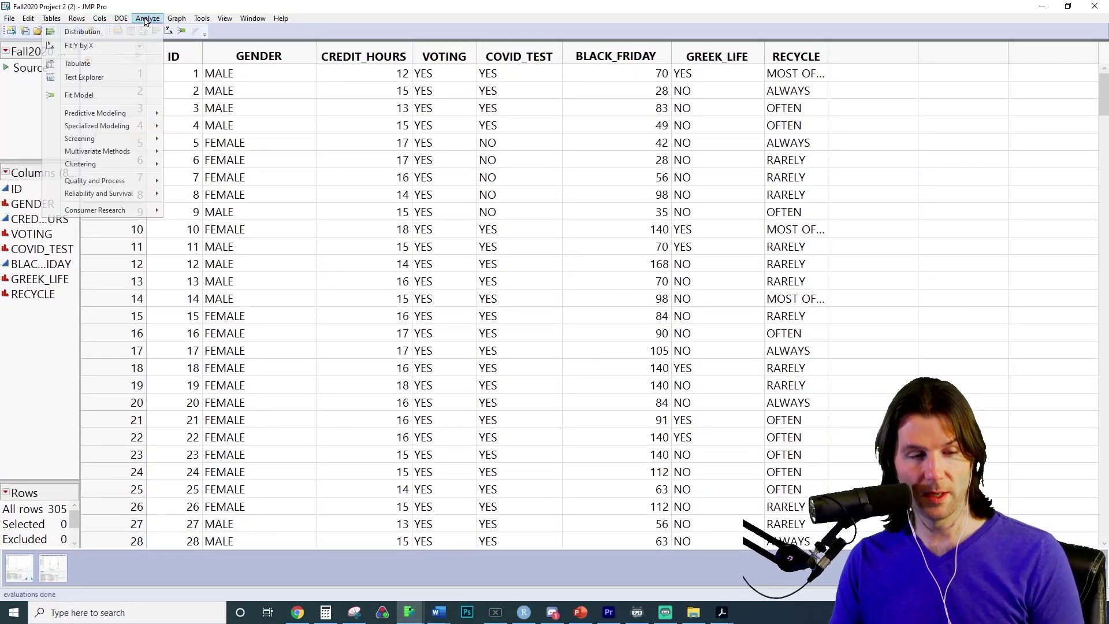
click(115, 46)
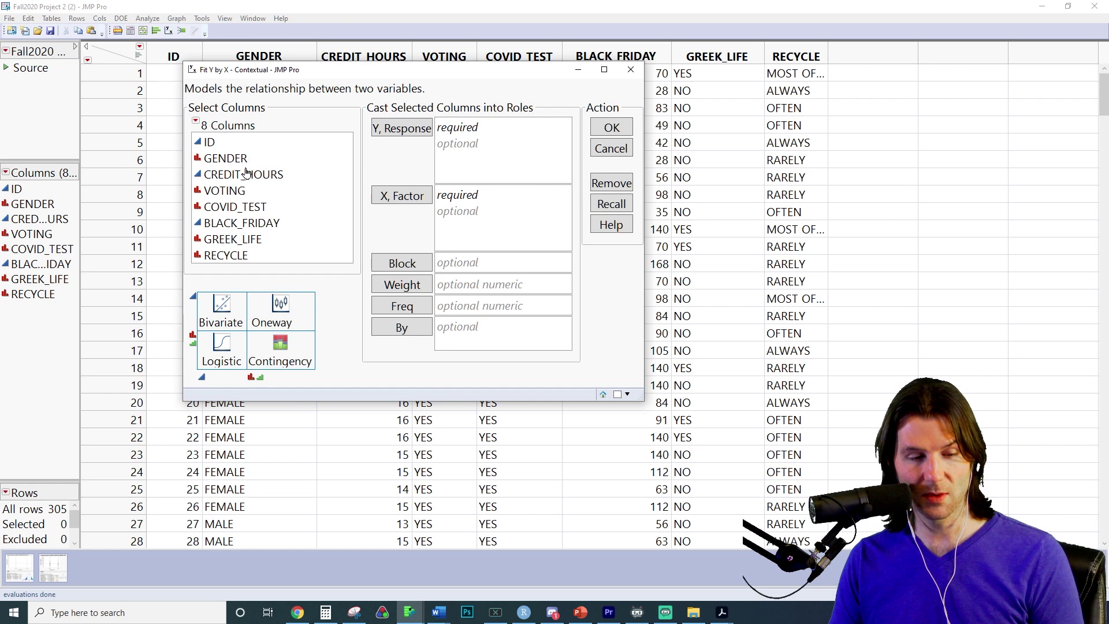
click(226, 158)
click(401, 195)
click(241, 223)
click(381, 132)
click(611, 127)
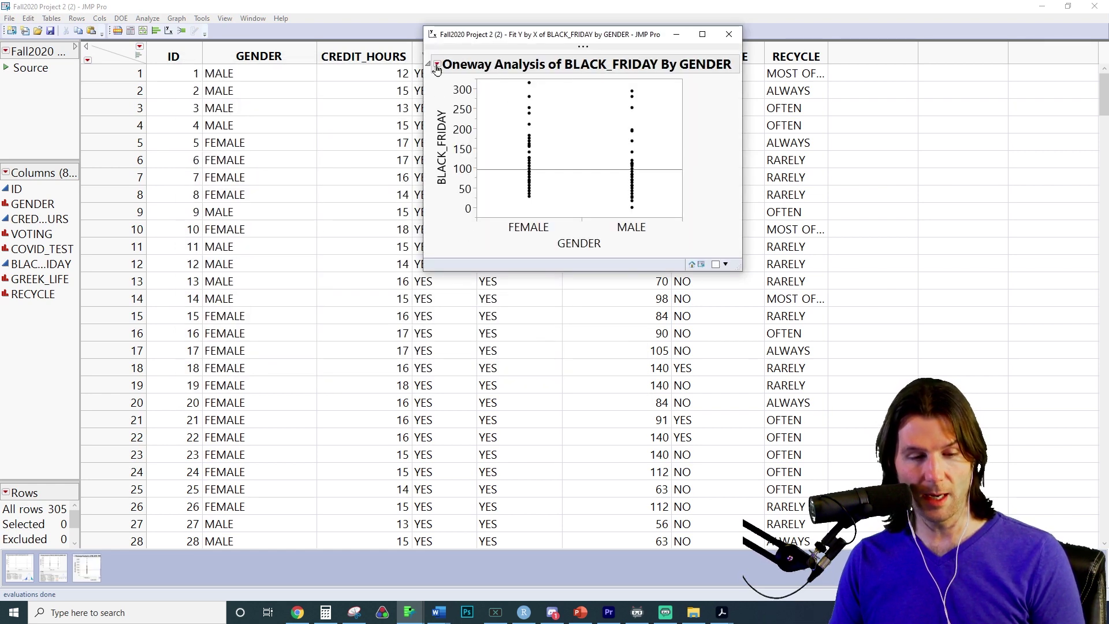
Step: Add a t Test to the GENDER report and move its window down and left
click(437, 68)
click(389, 116)
drag(532, 38, 248, 114)
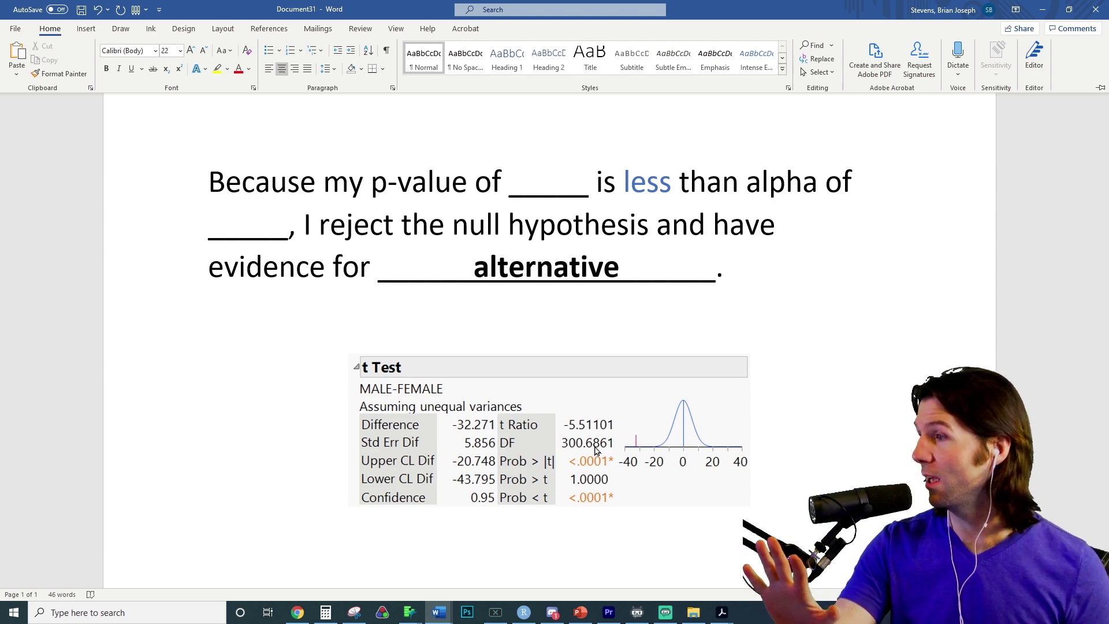
Step: Scroll down to the 'greater … fail to reject' sentence and its YES-NO t Test table
scroll(597, 450, down, 10)
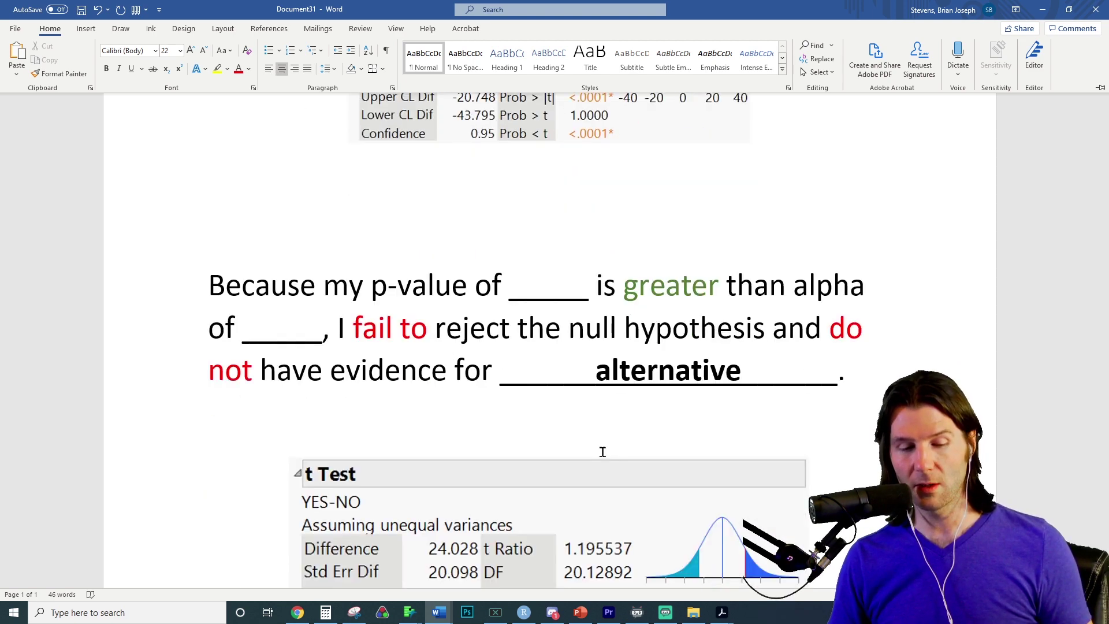
Step: Collapse the ribbon and insert a page break after the fail-to-reject conclusion sentence
scroll(603, 455, down, 2)
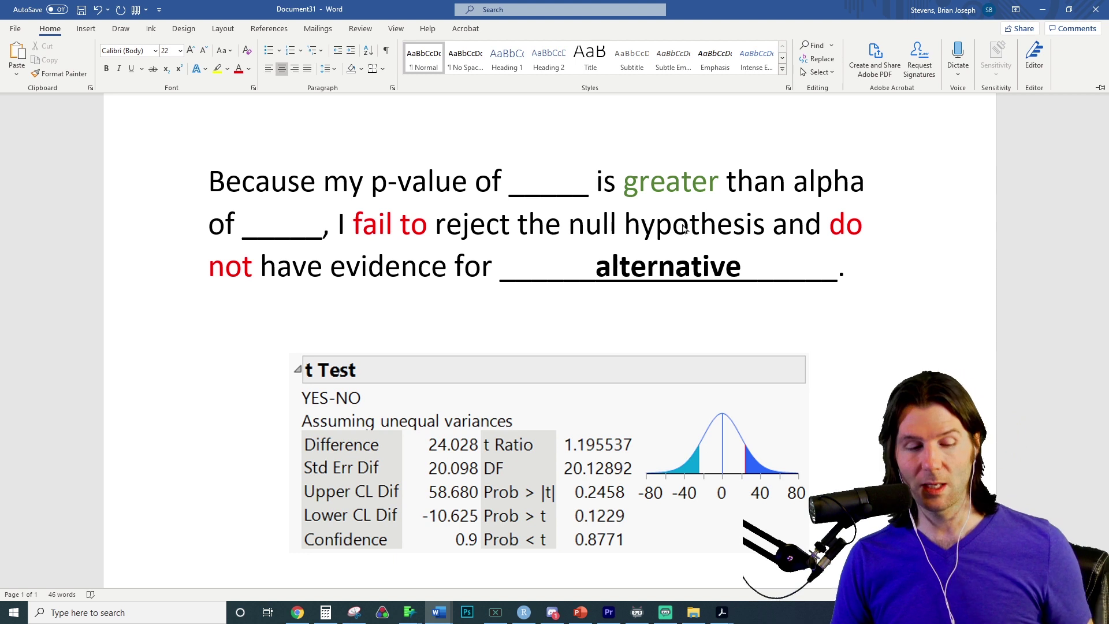
key(ctrl+F1)
drag(829, 225, 861, 258)
click(862, 270)
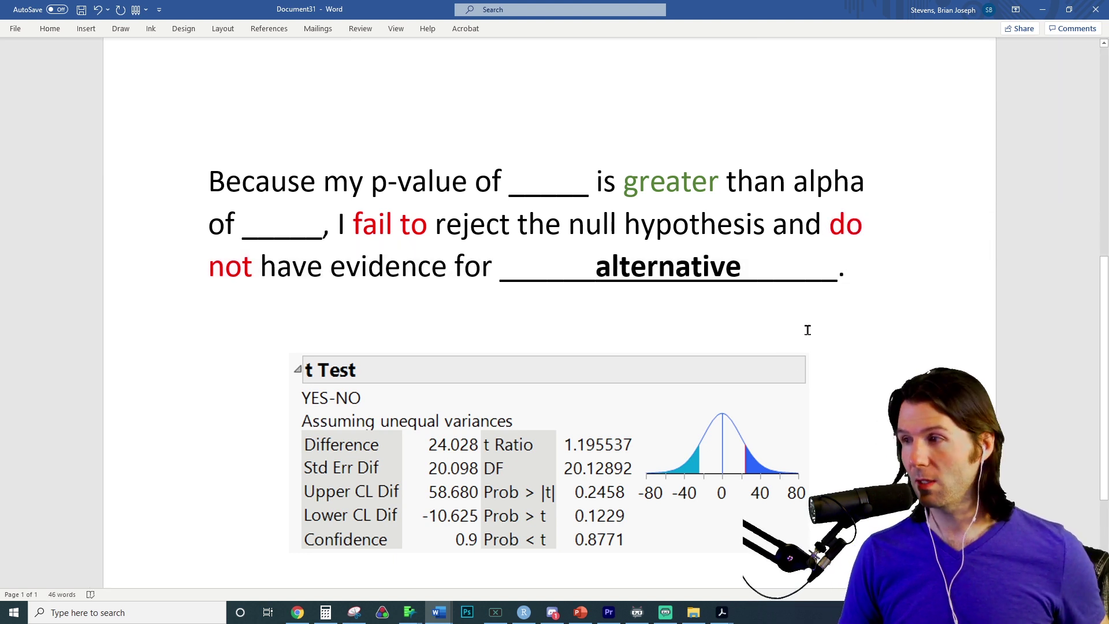
key(ctrl+Return)
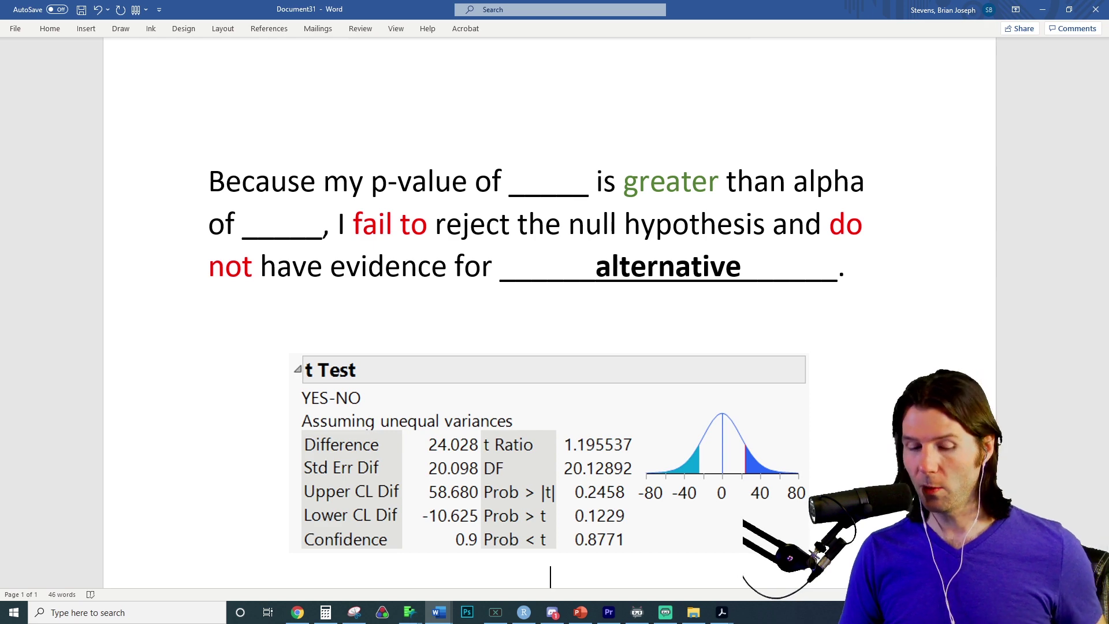
scroll(549, 531, down, 10)
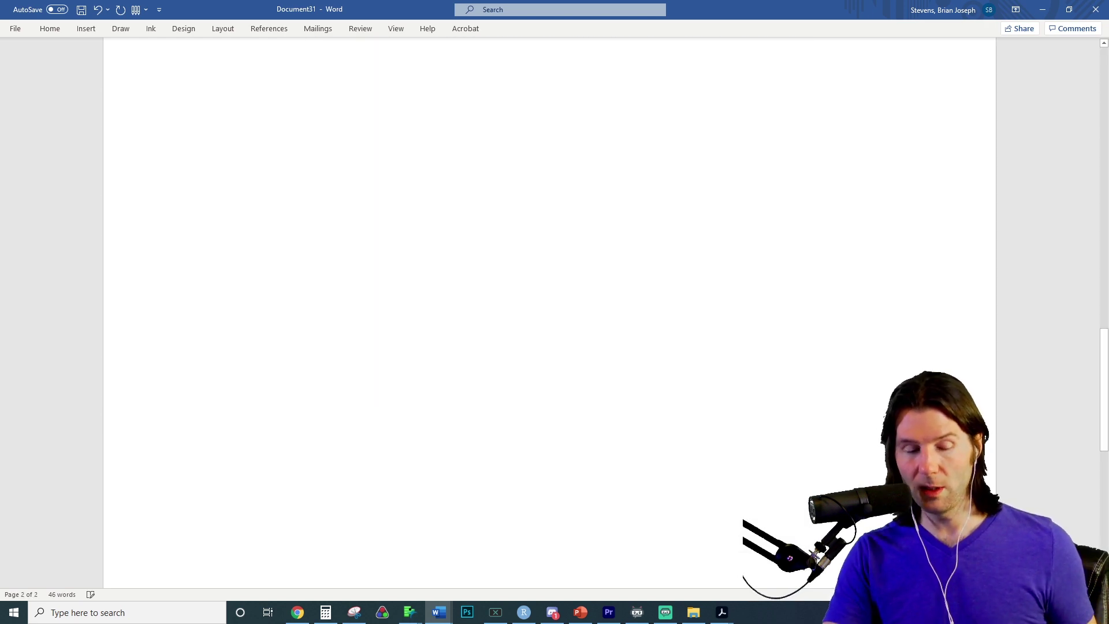
Step: Handwrite the null hypothesis H0: μ1 − μ2 = 0 in black pen on the new page
click(122, 30)
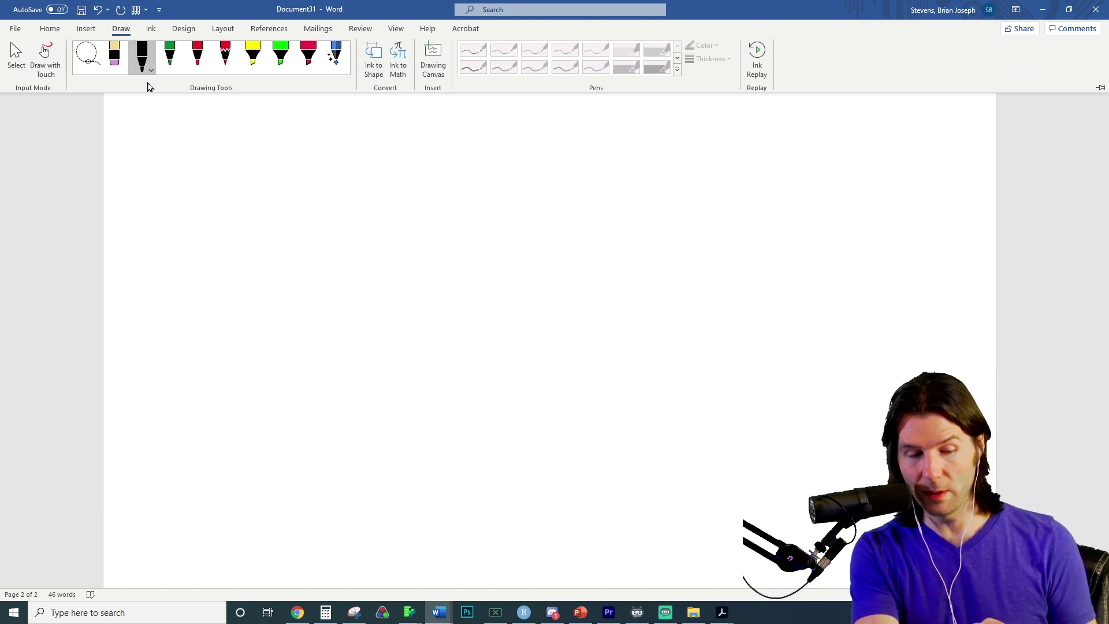
drag(289, 181, 284, 276)
drag(291, 224, 317, 223)
mouse_move(331, 184)
mouse_down()
mouse_move(321, 272)
mouse_move(325, 254)
mouse_up()
click(363, 201)
click(356, 264)
mouse_move(372, 297)
mouse_down()
mouse_move(426, 212)
mouse_move(453, 250)
mouse_up()
drag(462, 245, 454, 278)
drag(484, 232, 510, 228)
mouse_move(504, 284)
mouse_down()
mouse_move(540, 248)
mouse_move(587, 242)
mouse_move(628, 254)
mouse_move(681, 216)
mouse_move(680, 200)
mouse_up()
drag(740, 179, 751, 190)
Step: Handwrite the alternative hypothesis HA: μ1 − μ2 ≠ 0 below the null hypothesis
mouse_move(283, 345)
mouse_down()
mouse_move(283, 436)
mouse_move(317, 391)
mouse_up()
mouse_move(322, 353)
mouse_down()
mouse_move(323, 437)
mouse_move(357, 431)
mouse_move(347, 414)
mouse_up()
click(359, 378)
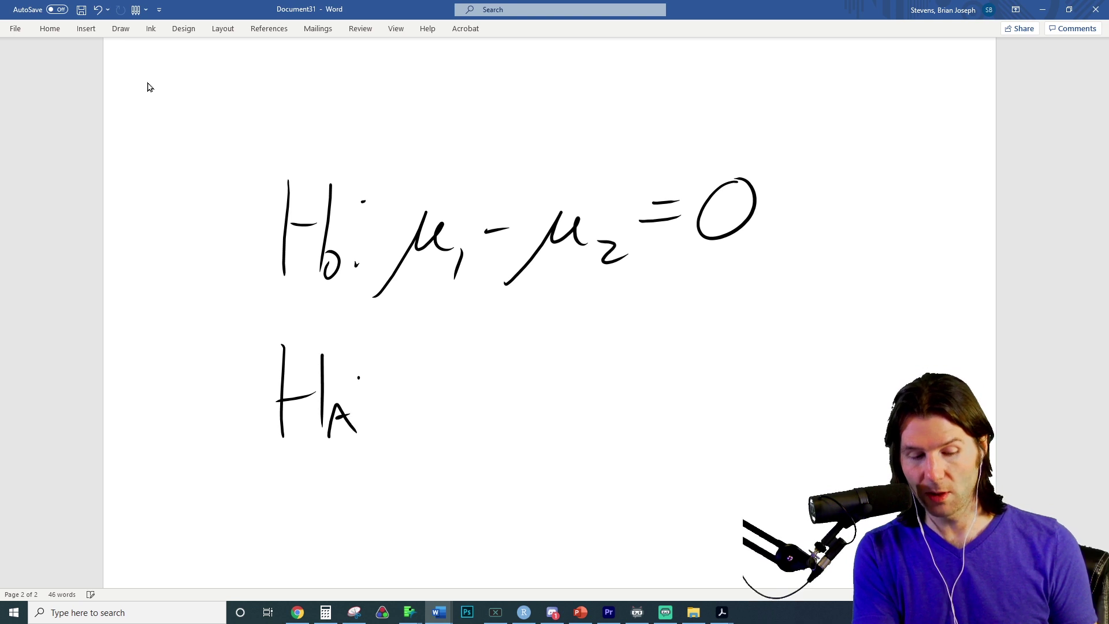
mouse_move(373, 459)
mouse_down()
mouse_move(424, 385)
mouse_move(446, 412)
mouse_up()
drag(458, 407, 454, 424)
drag(486, 390, 512, 388)
mouse_move(500, 443)
mouse_down()
mouse_move(558, 378)
mouse_move(627, 423)
mouse_up()
mouse_move(636, 378)
mouse_down()
mouse_move(684, 373)
mouse_move(687, 356)
mouse_up()
drag(684, 332, 649, 404)
mouse_move(723, 342)
mouse_down()
mouse_move(699, 393)
mouse_move(725, 344)
mouse_up()
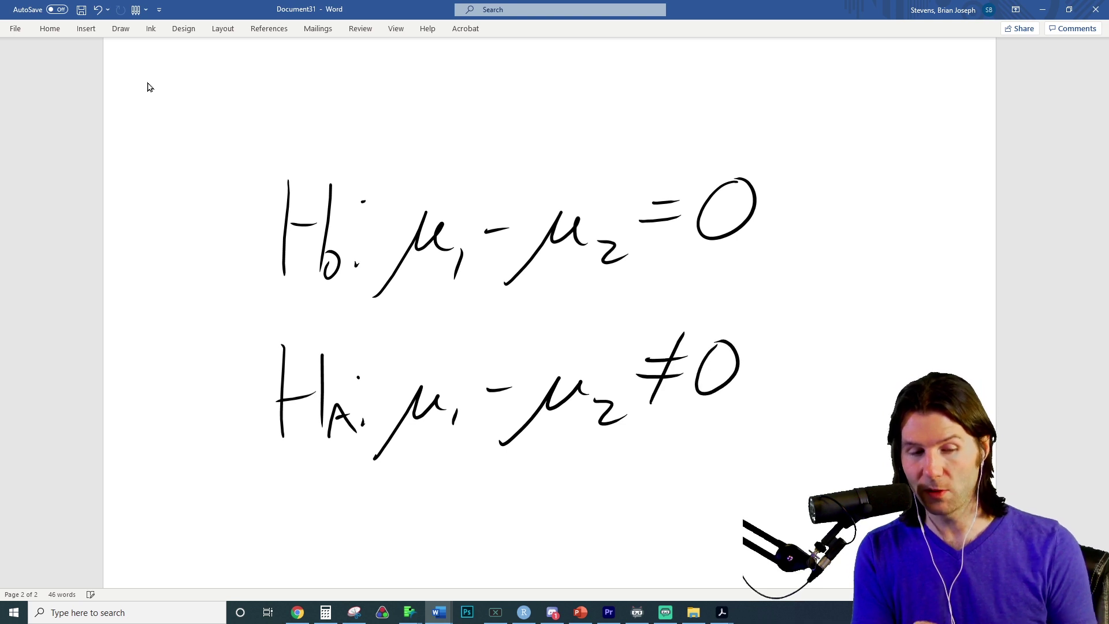
Step: Highlight the = and ≠ signs with the yellow highlighter
click(128, 32)
click(258, 67)
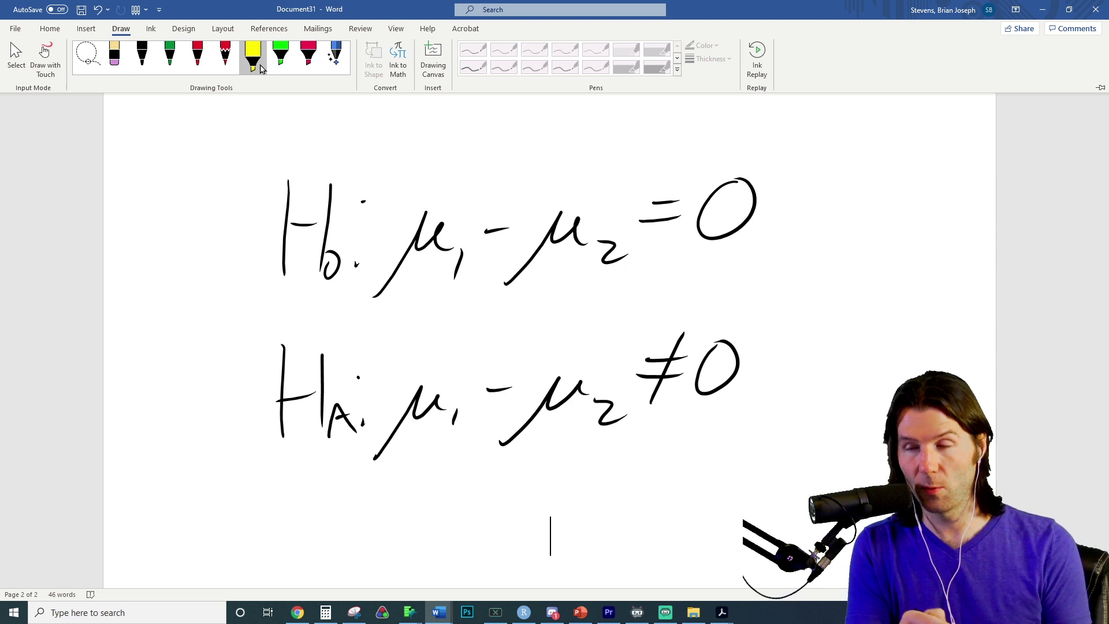
mouse_move(660, 179)
mouse_down()
mouse_move(635, 439)
mouse_move(670, 150)
mouse_move(653, 451)
mouse_up()
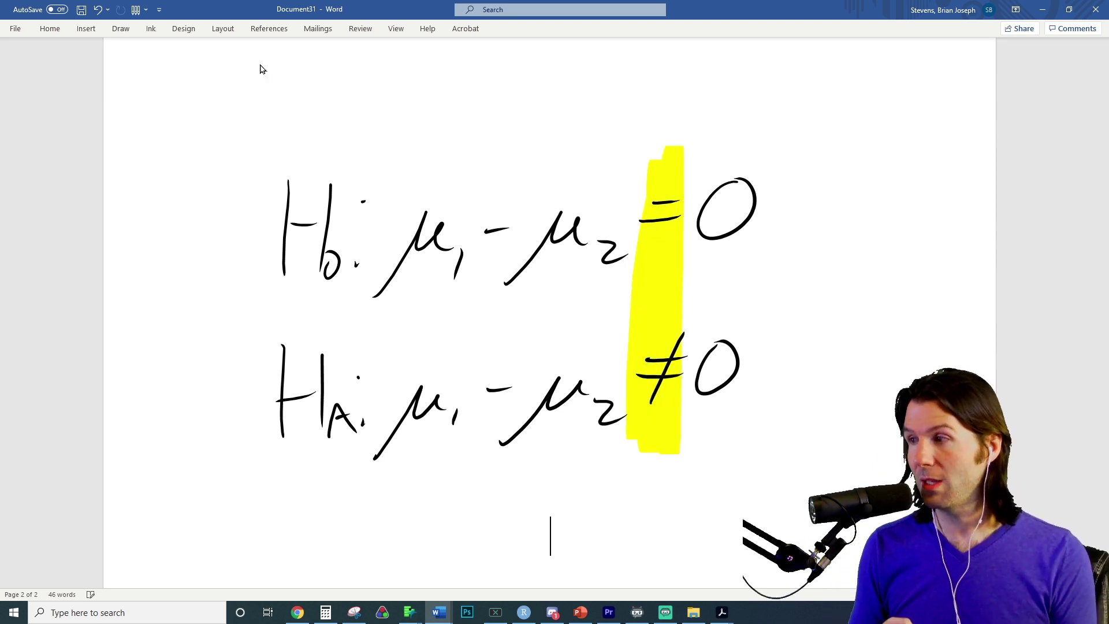